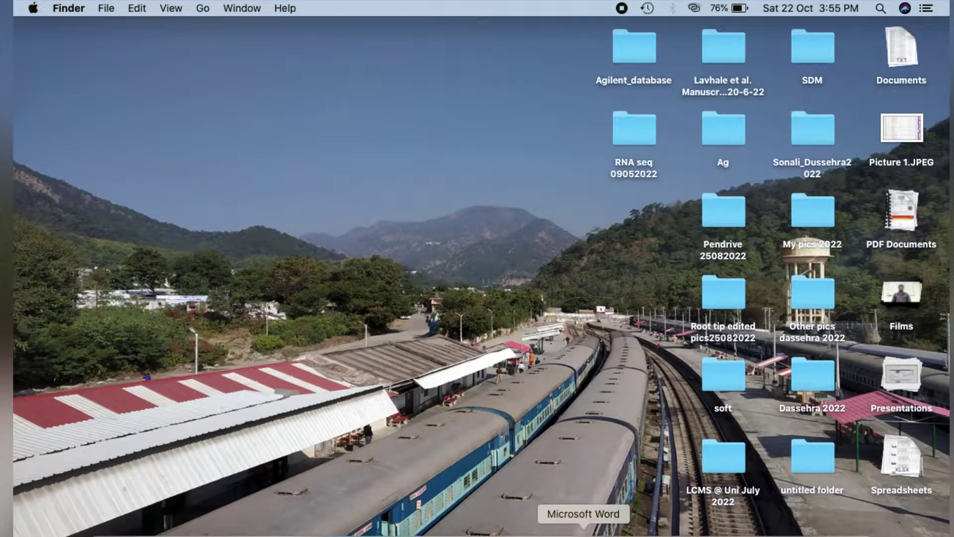
Step: Search Google in Chrome for 'psrna target' to find the psRNATarget server
click(625, 531)
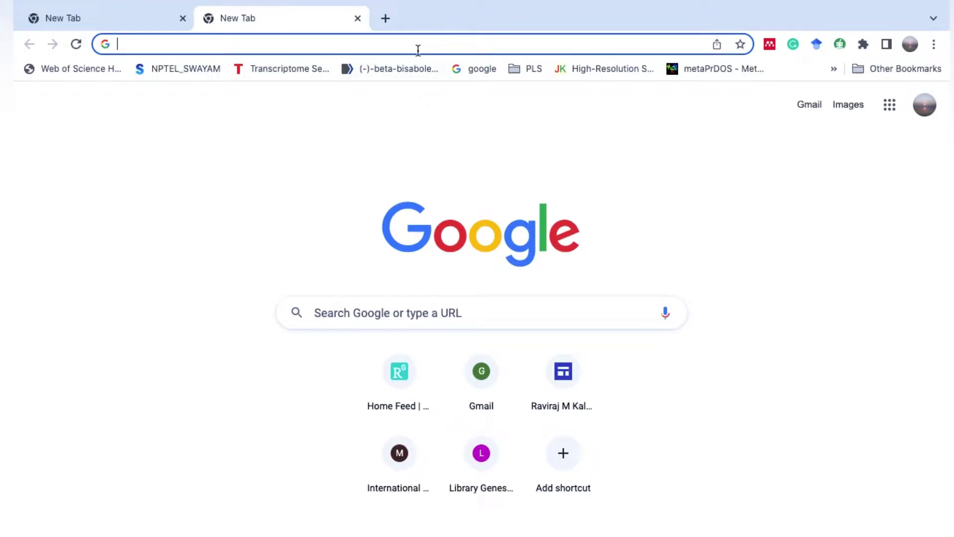
text(psrna)
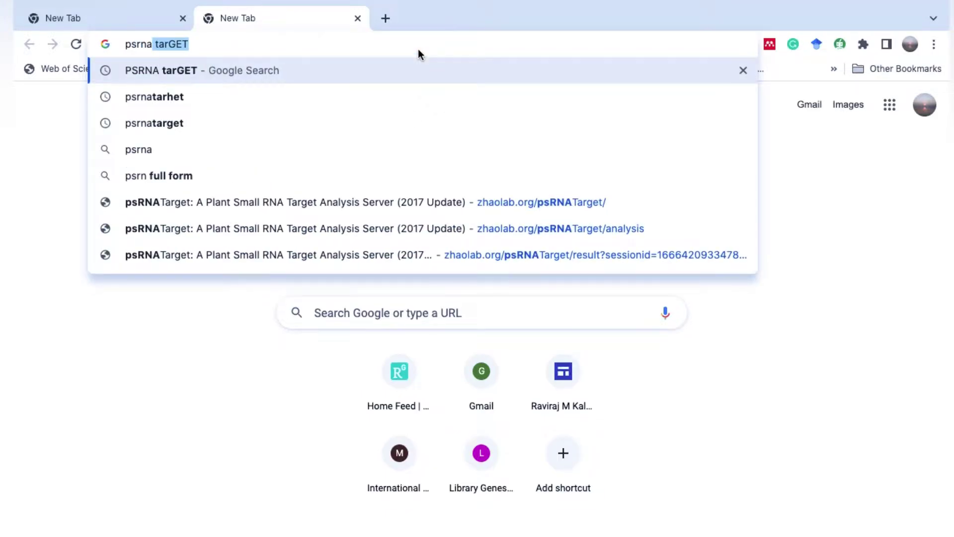
key(Right)
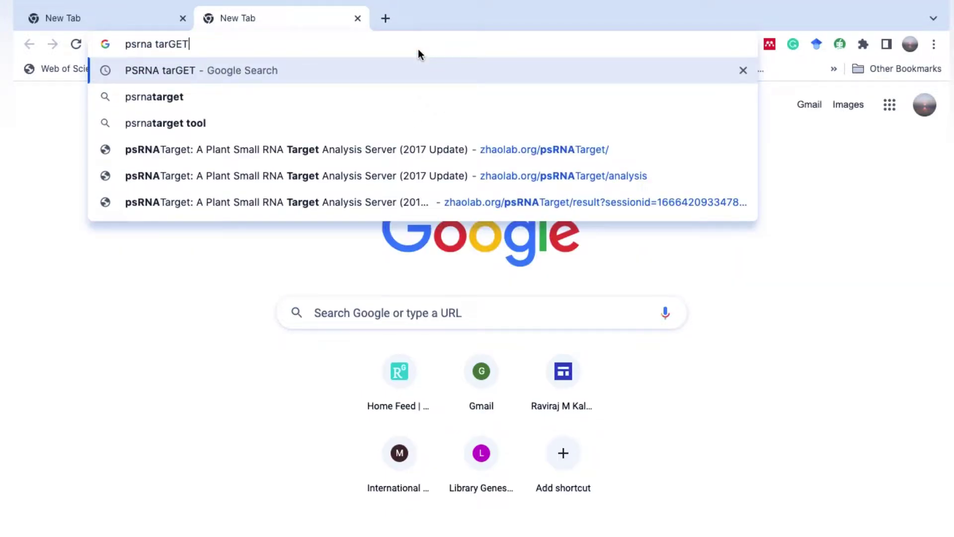
key(BackSpace)
key(BackSpace)
key(BackSpace)
text(get)
key(Return)
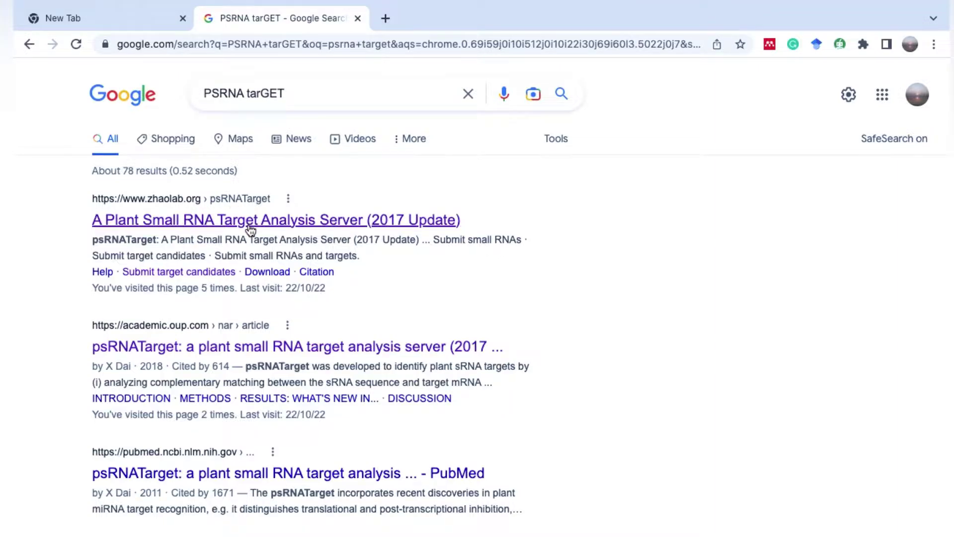
Step: Open the psRNATarget analysis site and review the cDNA library list, leaving Allium cepa selected
click(293, 222)
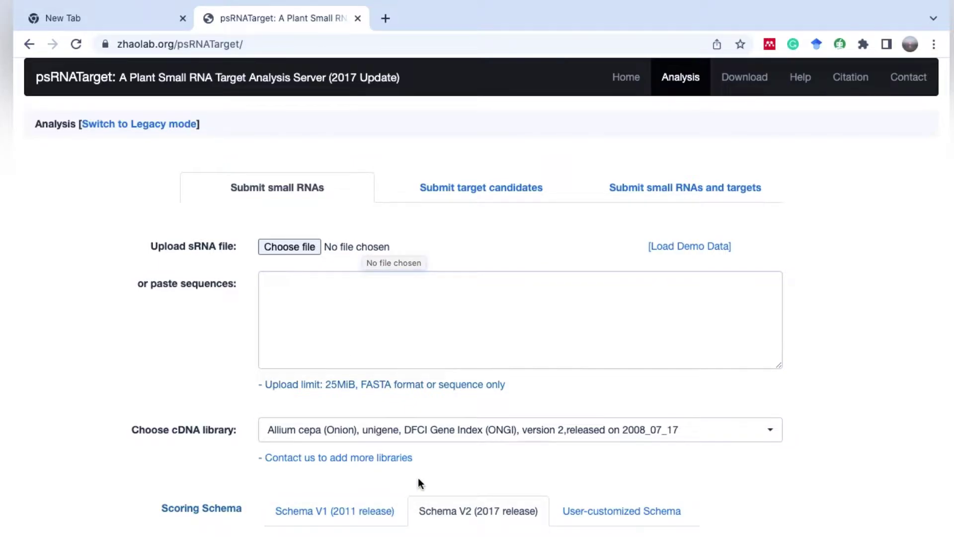
click(492, 430)
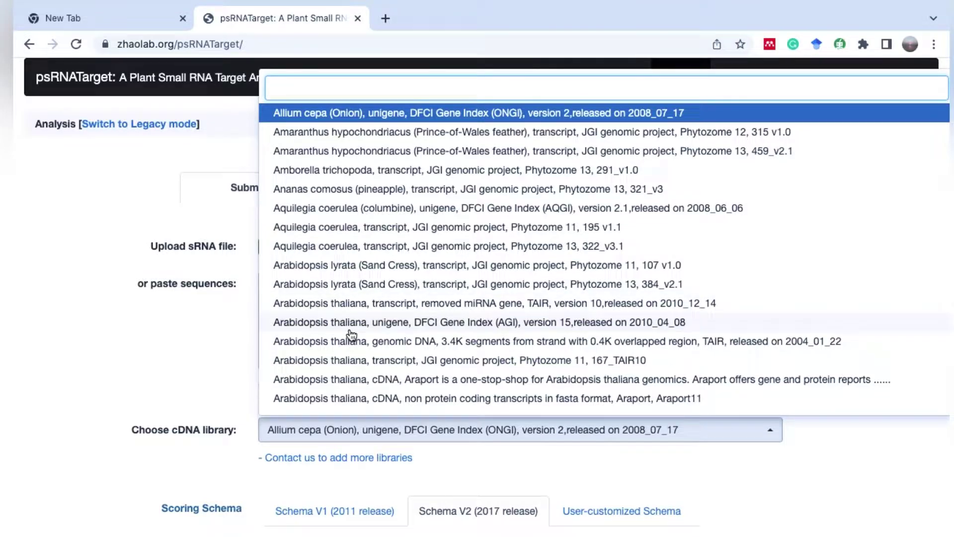
scroll(351, 334, down, 3)
scroll(373, 302, up, 3)
click(207, 313)
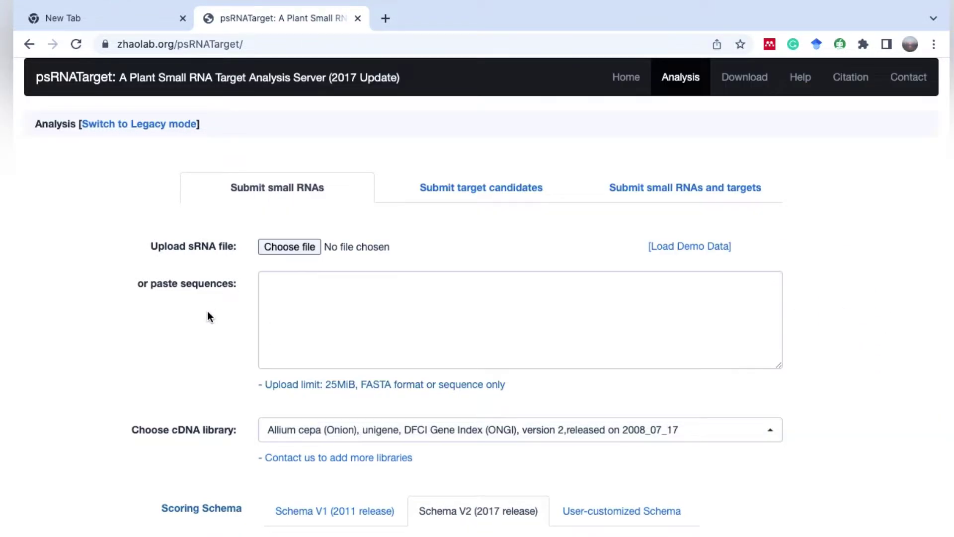
Step: Browse the submission forms, check the miRNA sequences in Word, and return to the small-RNA form
click(490, 201)
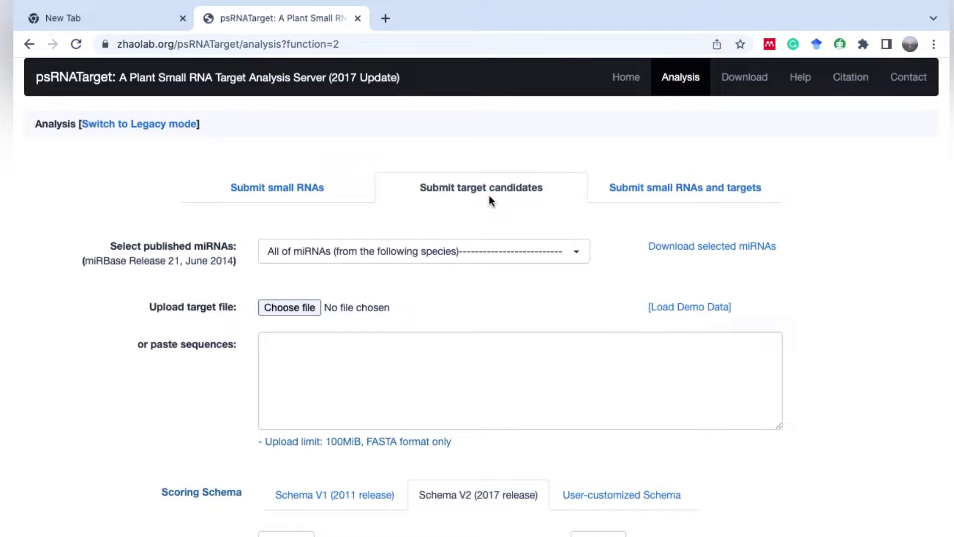
click(655, 194)
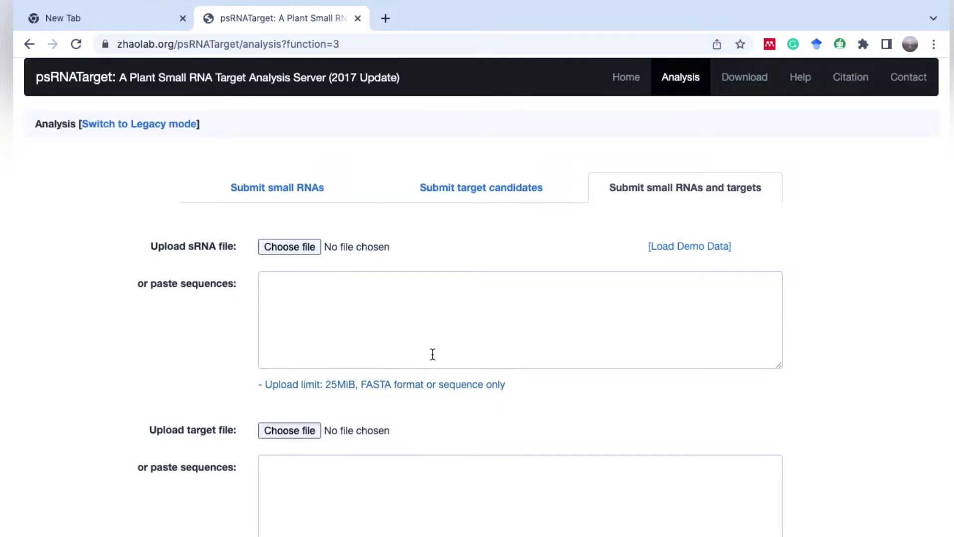
click(311, 190)
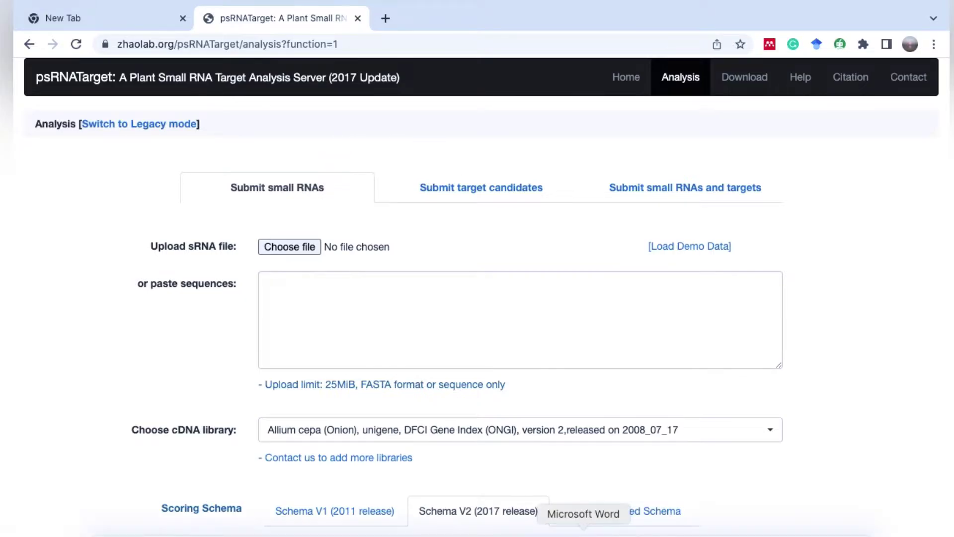
click(583, 532)
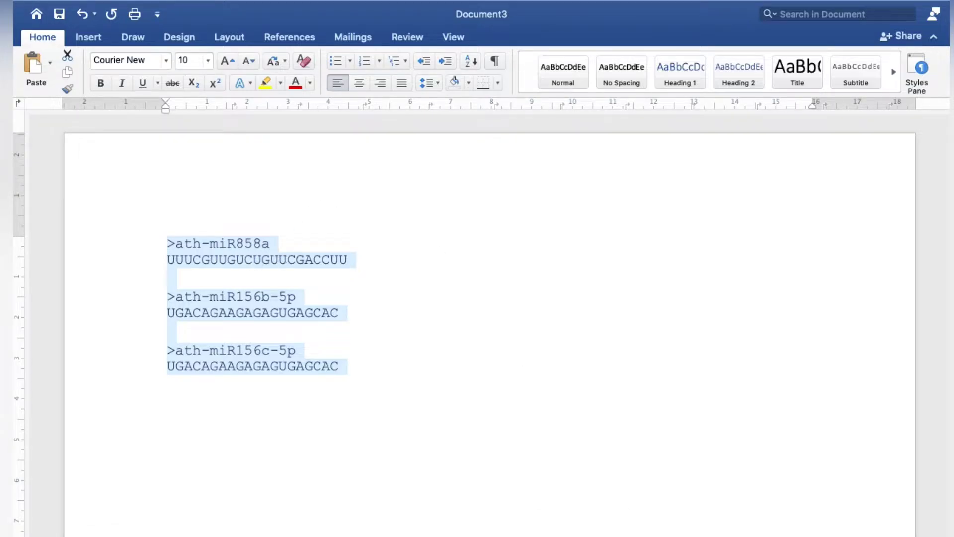
click(624, 530)
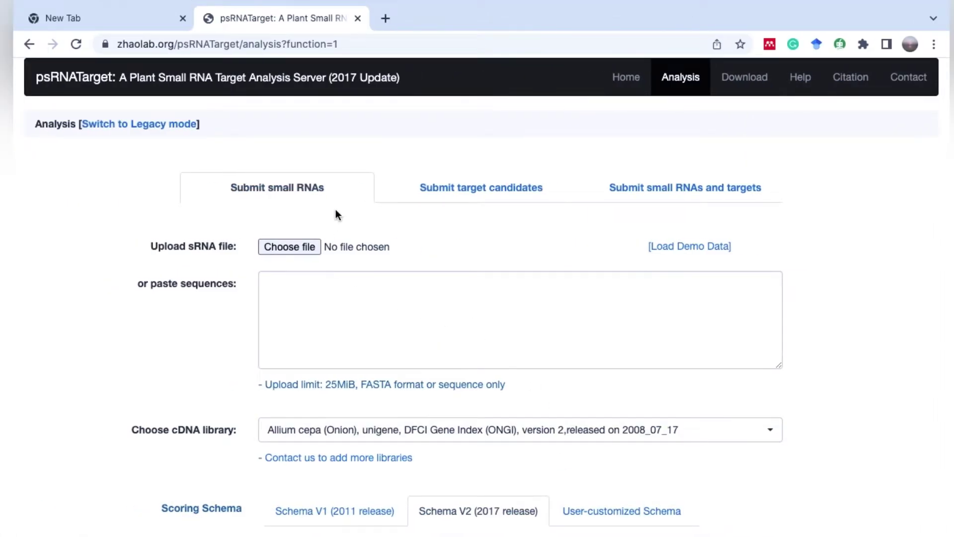
Step: Paste the FASTA sequences for ath-miR858a, ath-miR156b-5p and ath-miR156c-5p into the sequence box
click(286, 295)
scroll(358, 300, up, 2)
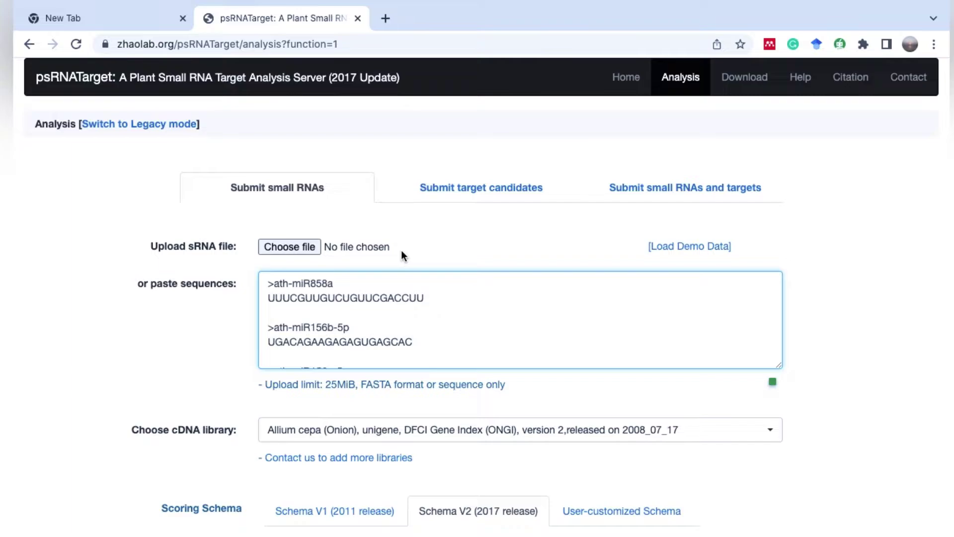
scroll(385, 304, down, 1)
scroll(385, 304, down, 1)
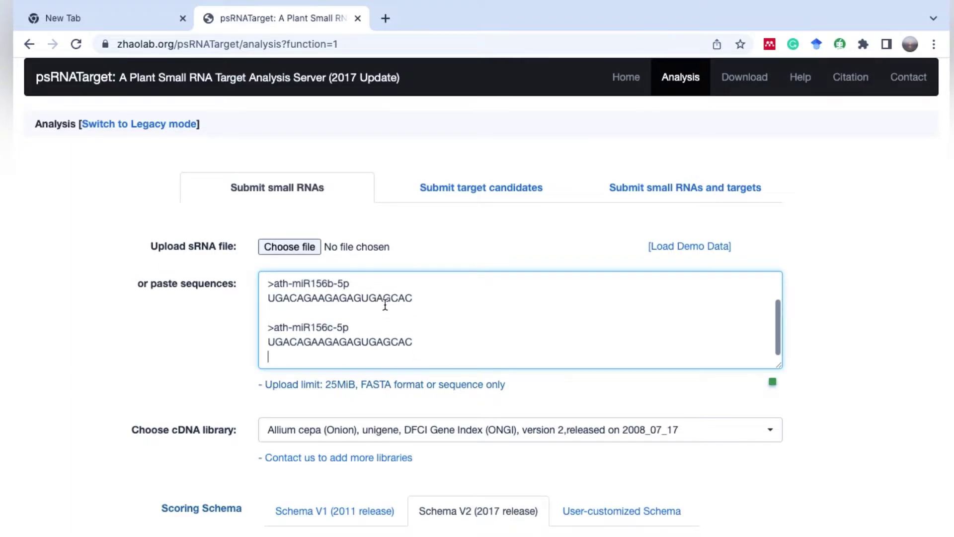
scroll(385, 305, up, 2)
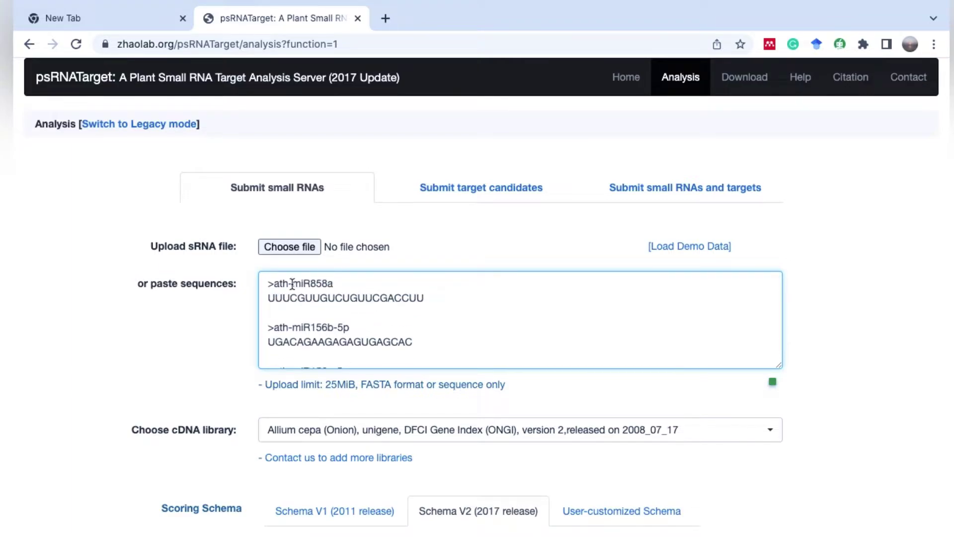
scroll(354, 309, down, 1)
scroll(354, 309, down, 5)
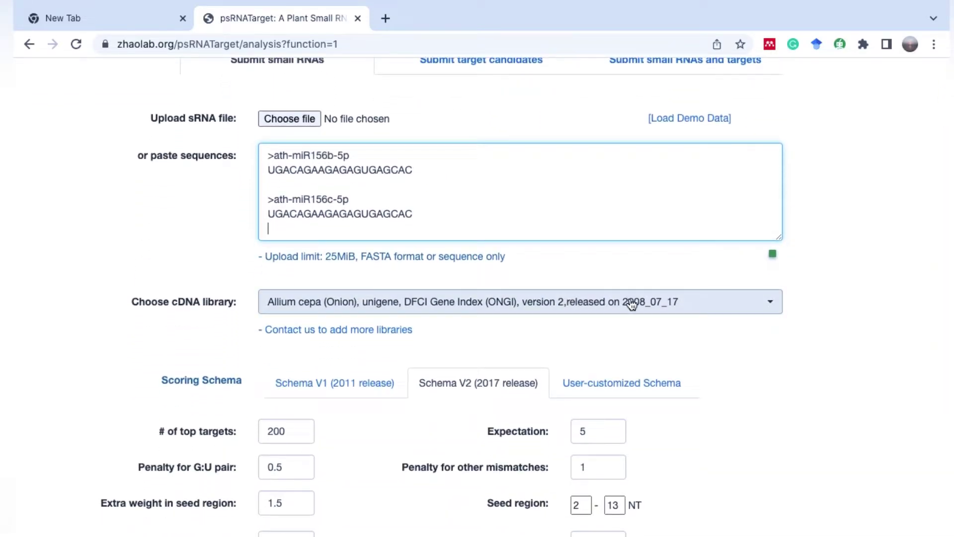
Step: Choose the 'Arabidopsis thaliana, unigene, DFCI Gene Index (AGI), version 15' cDNA library
click(632, 304)
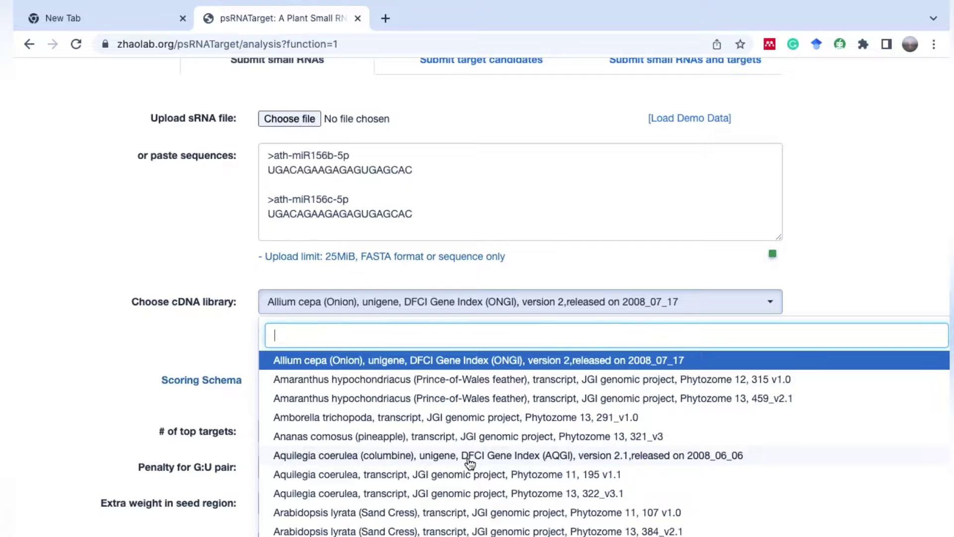
scroll(468, 458, down, 2)
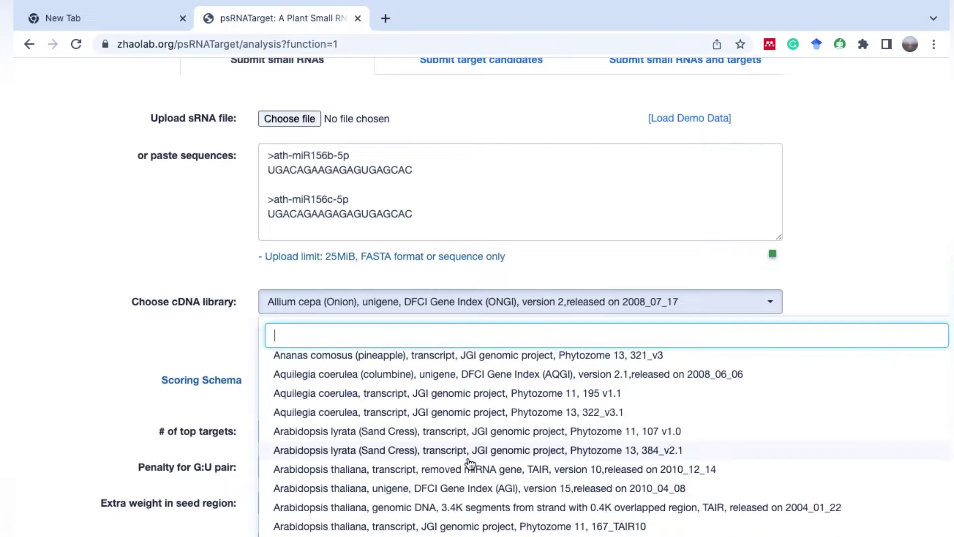
scroll(470, 463, down, 3)
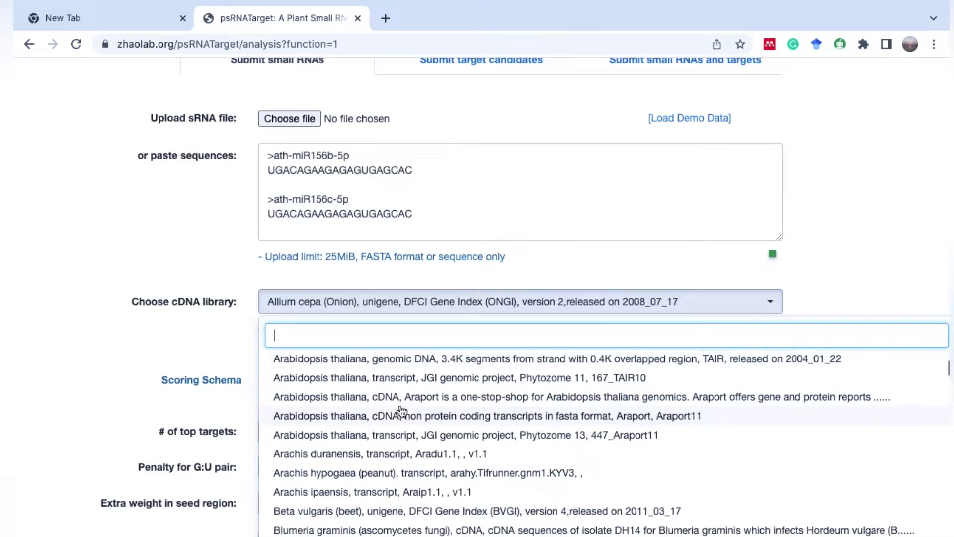
scroll(393, 423, up, 1)
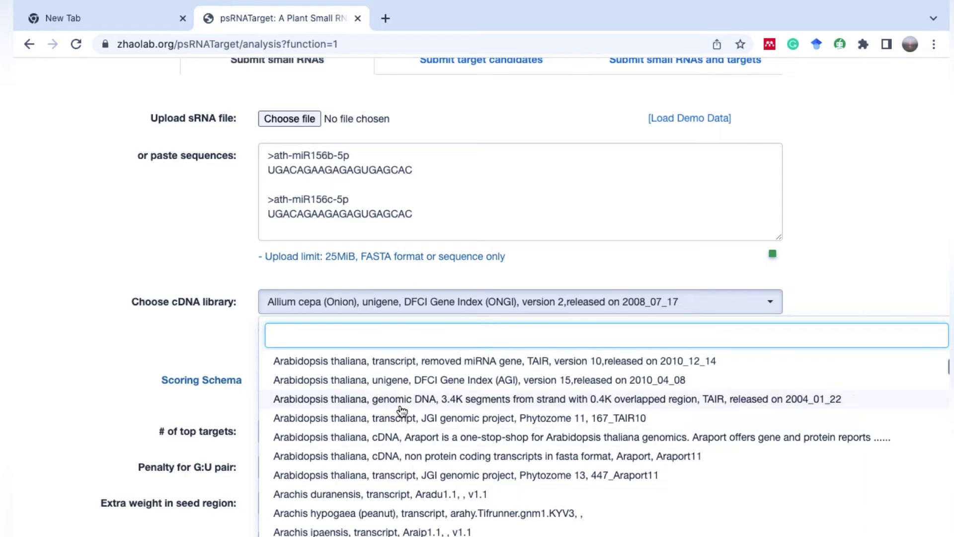
click(400, 383)
scroll(475, 359, down, 4)
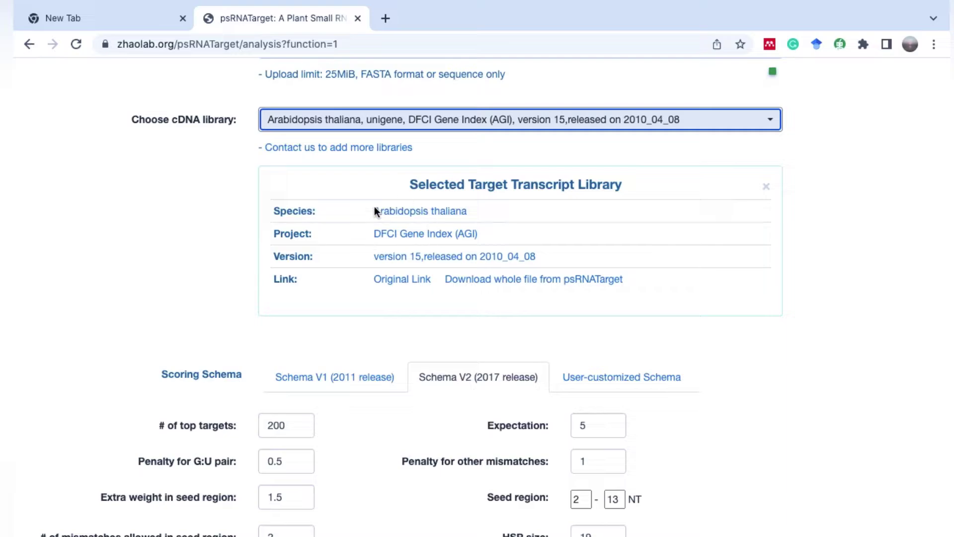
Step: Submit the sequences for target analysis with the default Schema V2 settings
scroll(366, 434, down, 5)
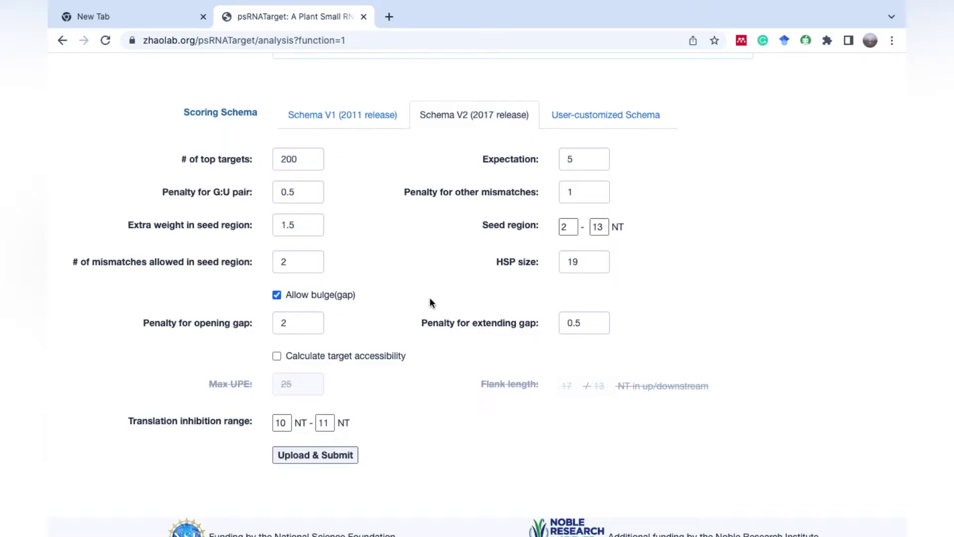
scroll(429, 302, down, 2)
click(333, 388)
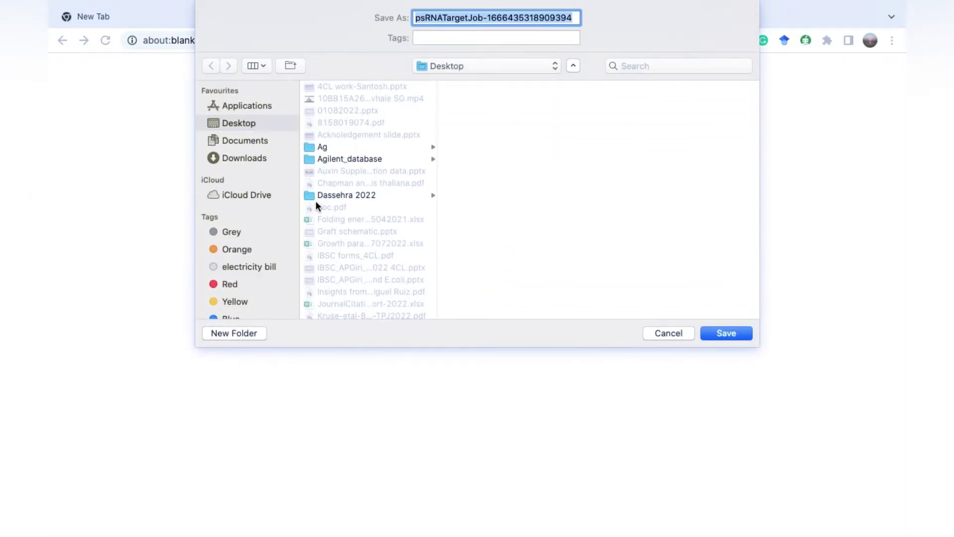
Step: Save the psRNATargetJob results file to the Desktop, open it in TextEdit, and copy all its text
click(720, 332)
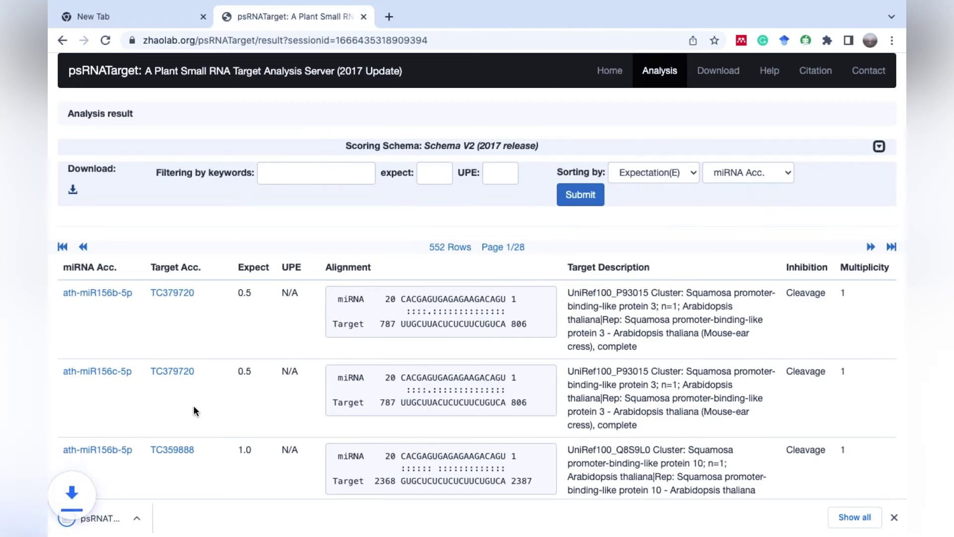
click(127, 515)
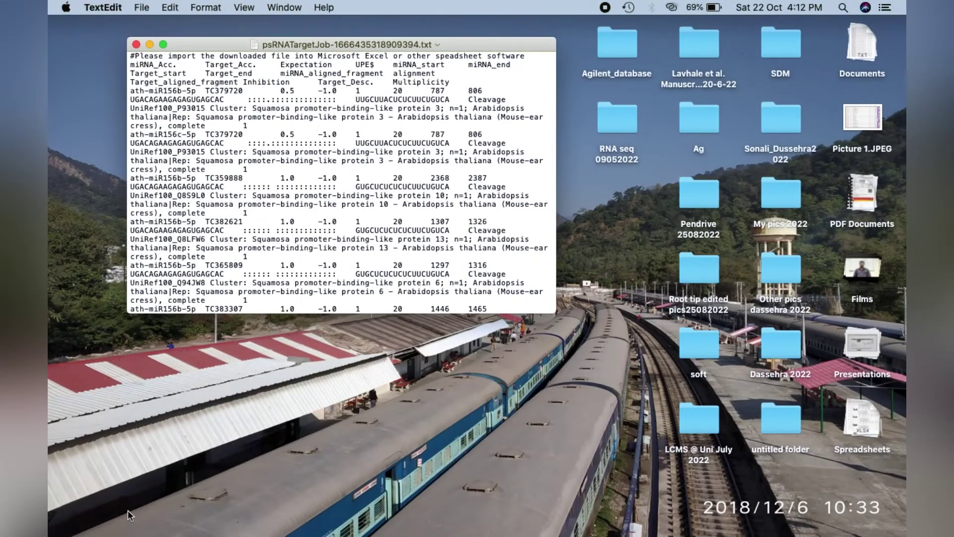
key(super+a)
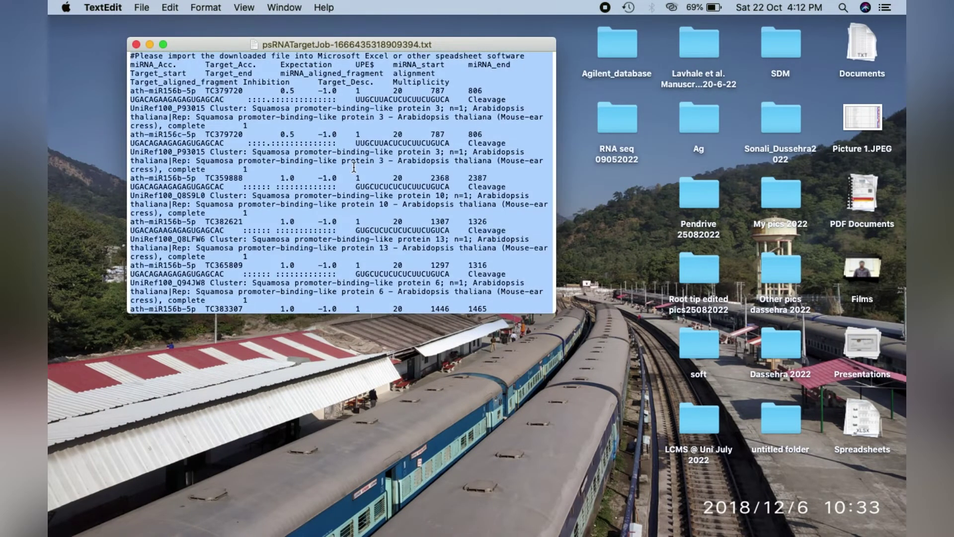
key(super+c)
Step: Paste the copied psRNATarget results into a new blank Excel workbook
mouse_move(533, 520)
click(640, 505)
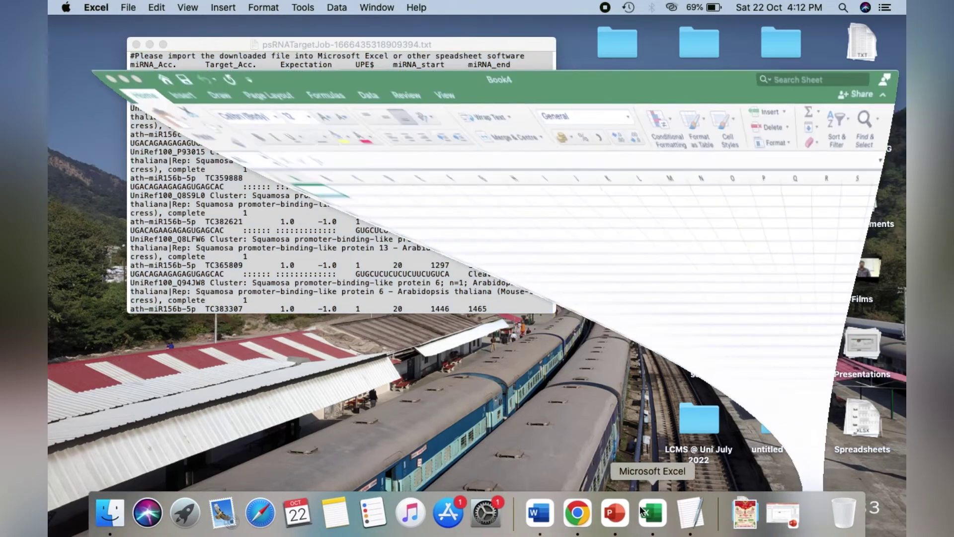
key(super+v)
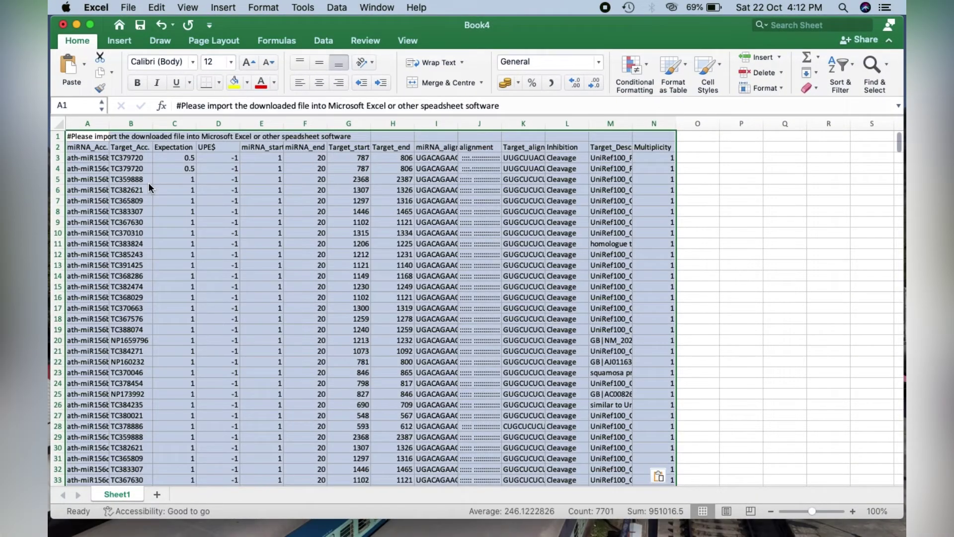
Step: Auto-fit columns A, B and K to the miRNA names, accessions and aligned fragments
drag(109, 123, 109, 123)
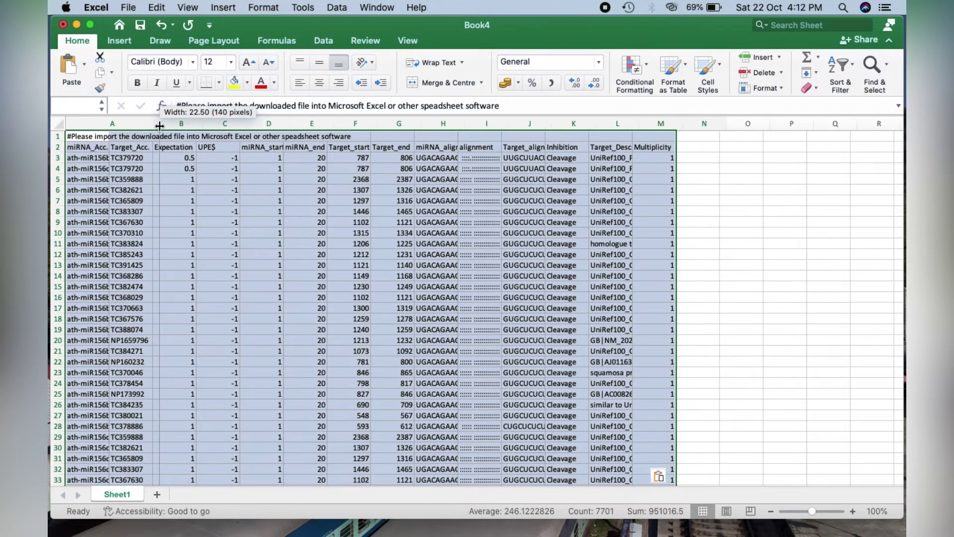
double_click(109, 123)
drag(200, 119, 200, 120)
double_click(201, 120)
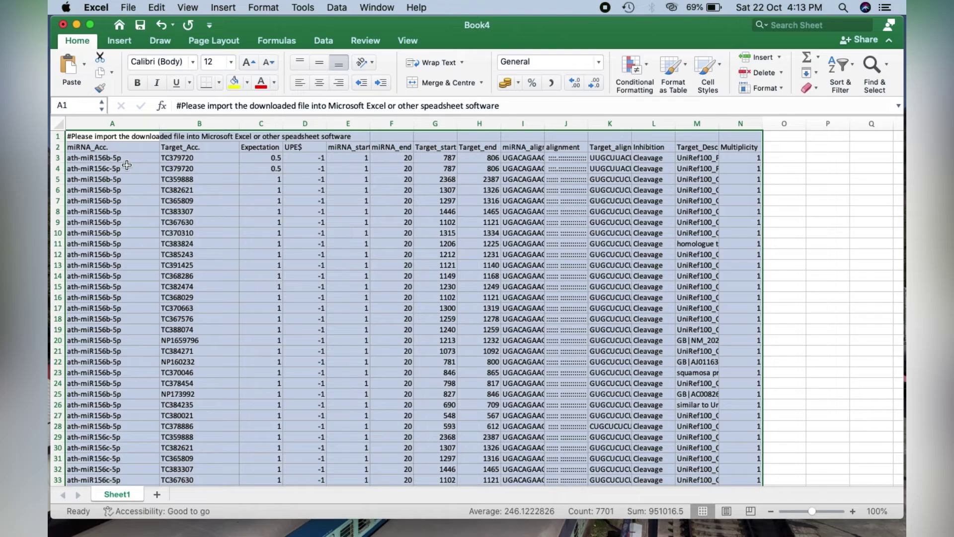
click(547, 123)
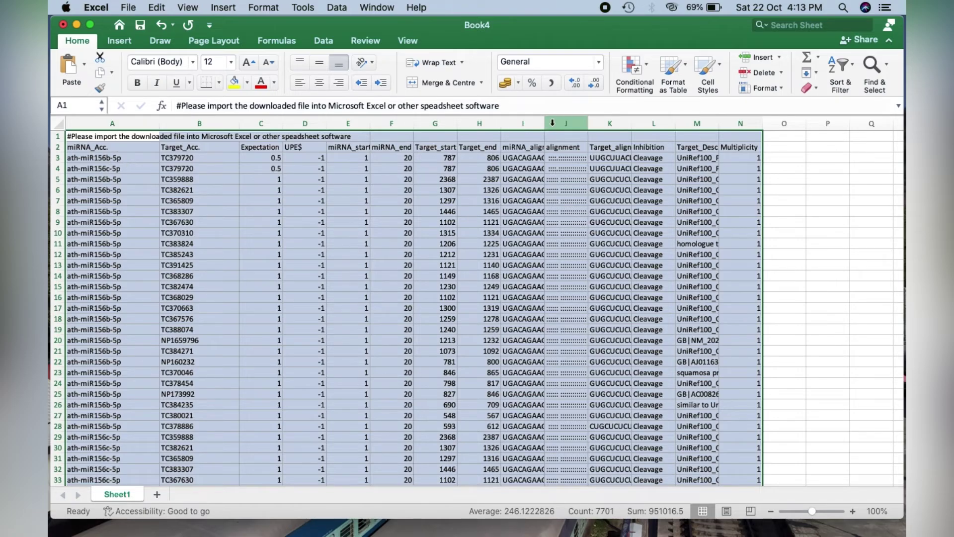
double_click(631, 123)
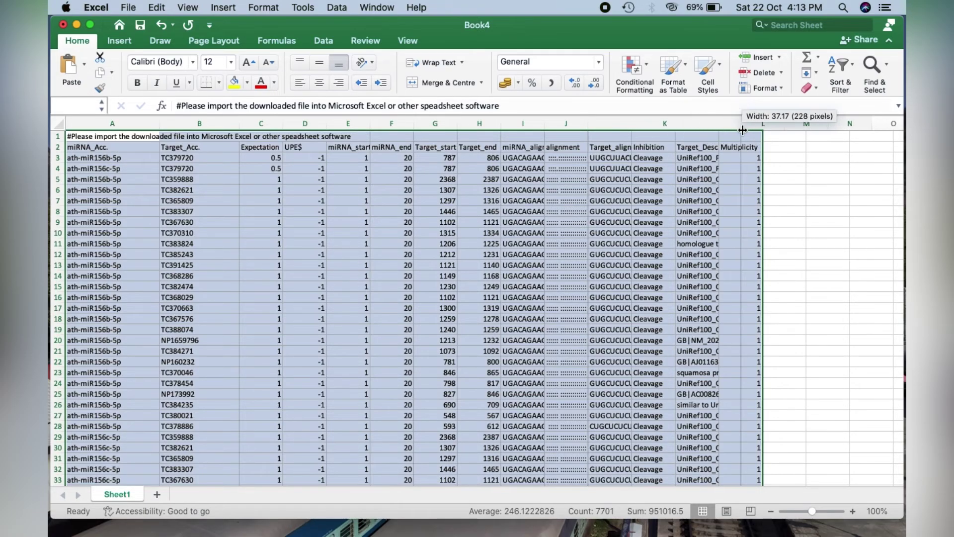
Step: Shift the data block one column right and widen the Target_Desc. column
scroll(600, 154, right, 5)
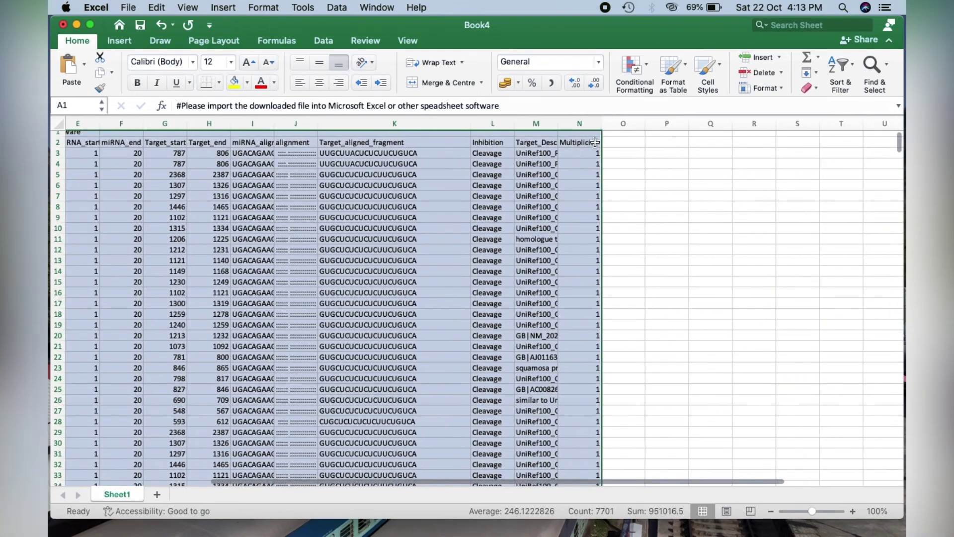
drag(600, 137, 820, 120)
click(601, 119)
scroll(667, 194, left, 5)
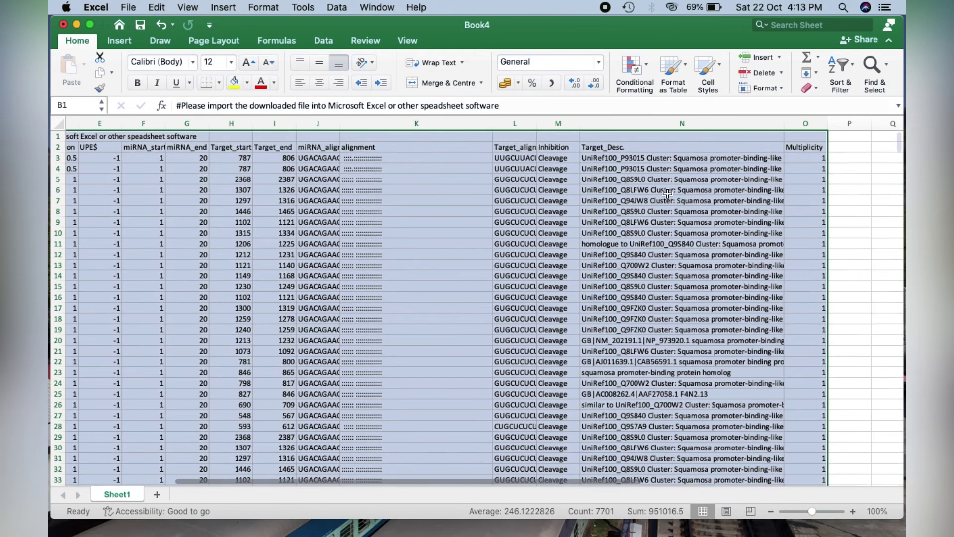
scroll(668, 194, right, 10)
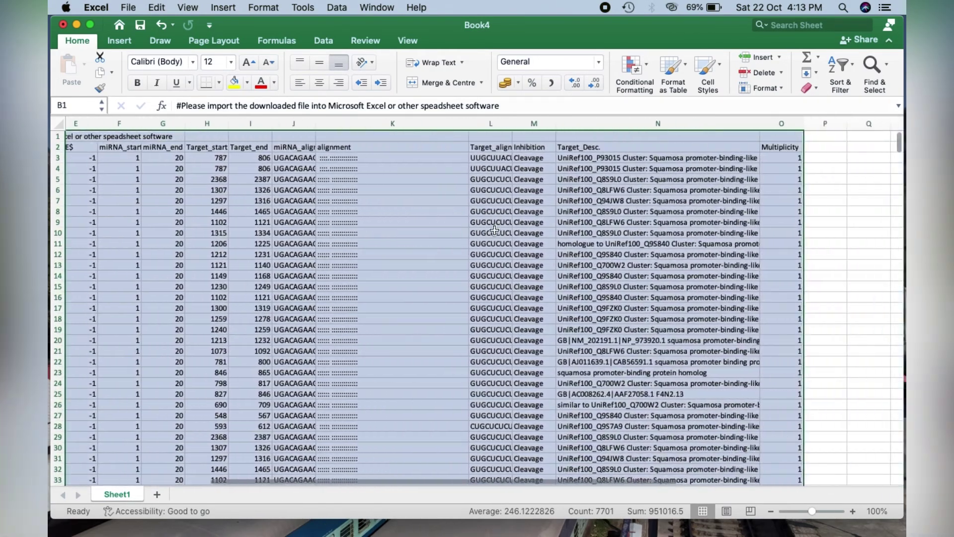
scroll(494, 230, left, 5)
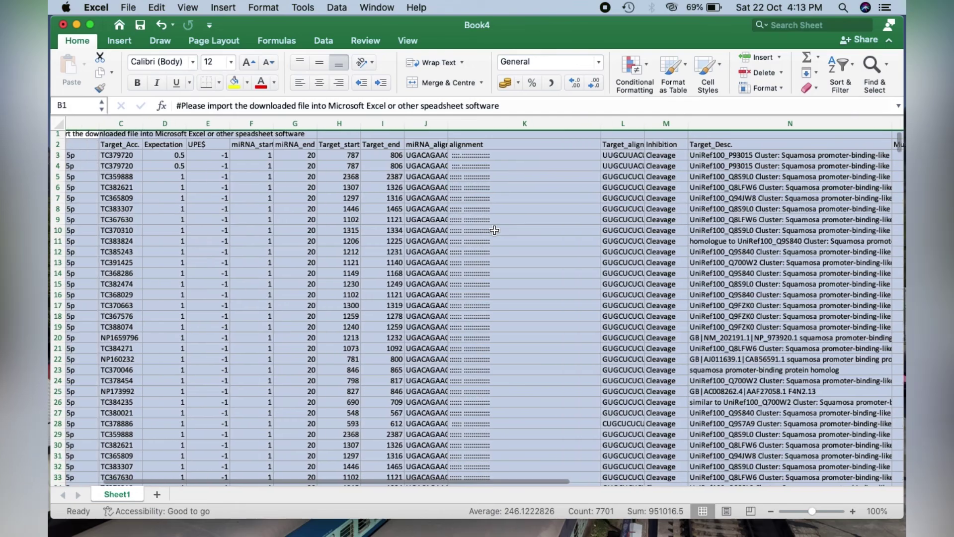